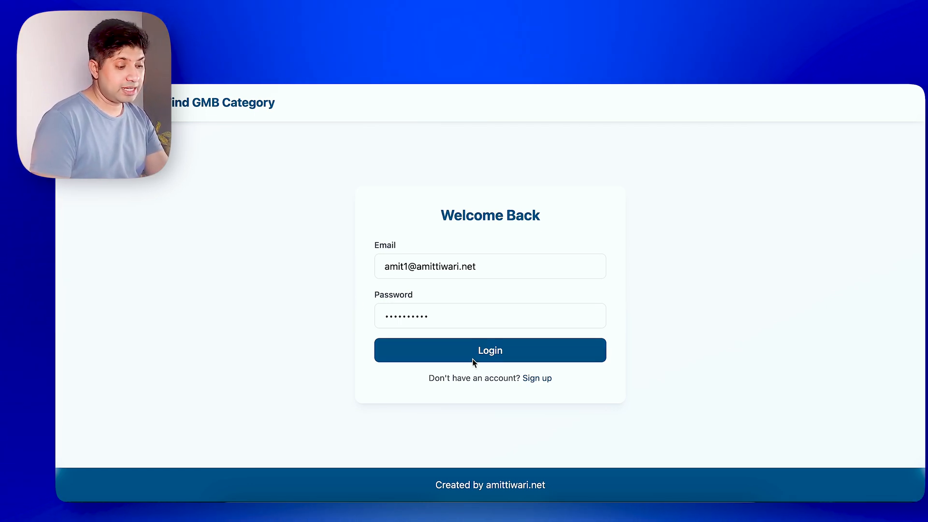
# - Sign in to Find GMB Category via the Login button to reach the business form
pyautogui.click(487, 357)
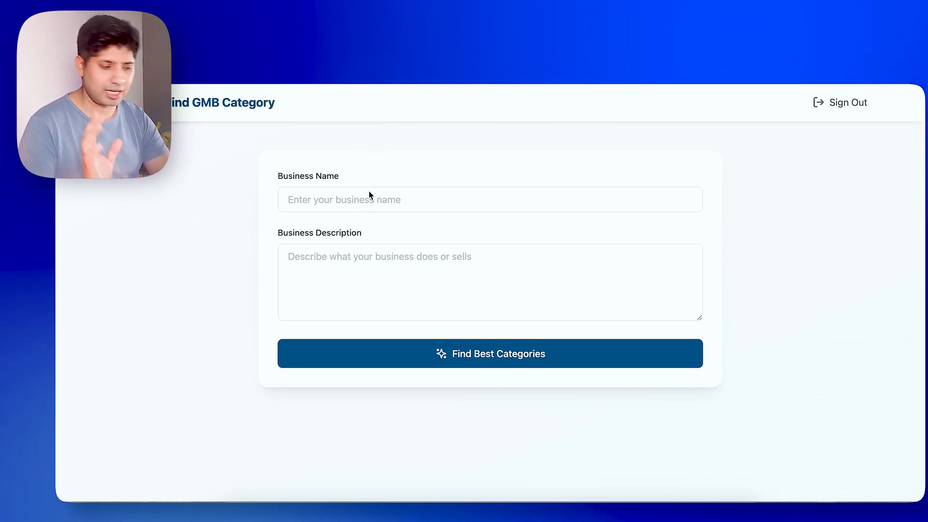
# - Enter 'XYZ salon' with a description of styling hair for men and women and request category suggestions
pyautogui.click(357, 209)
pyautogui.write('XYZ salon')
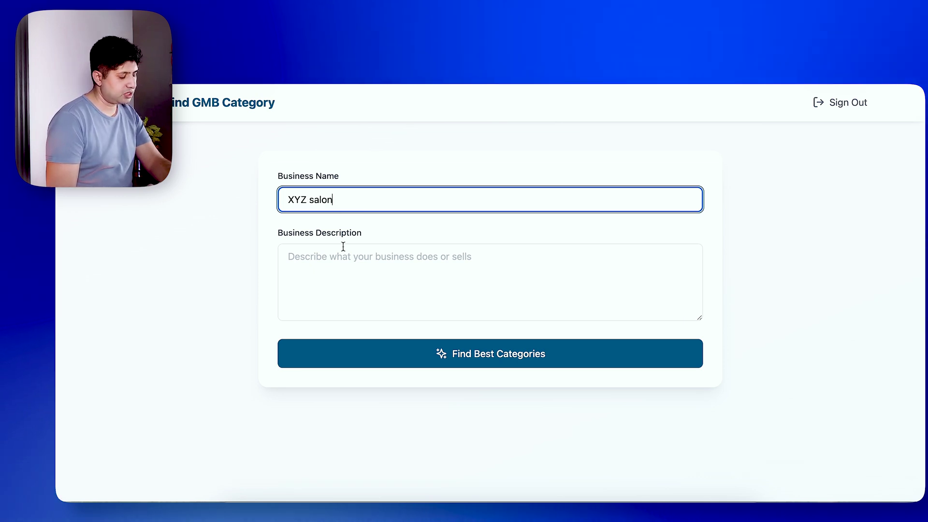
pyautogui.click(364, 259)
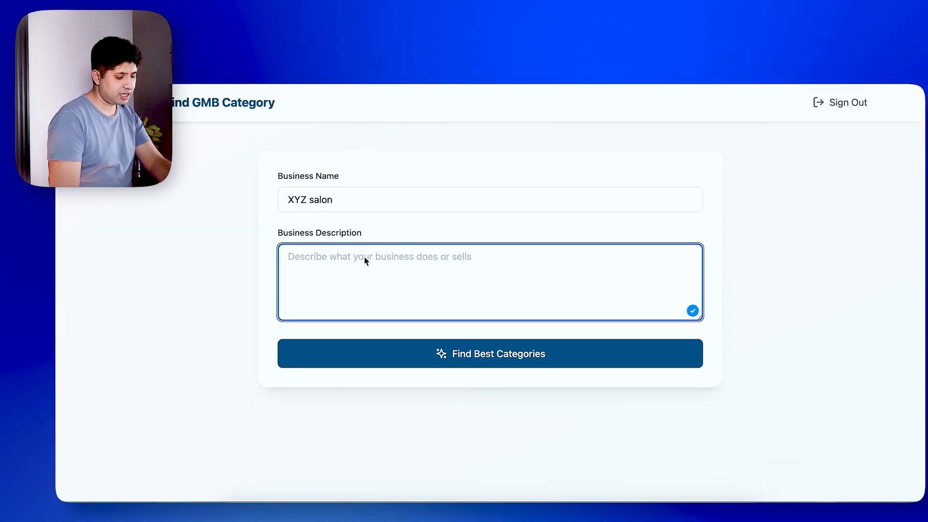
pyautogui.write('I')
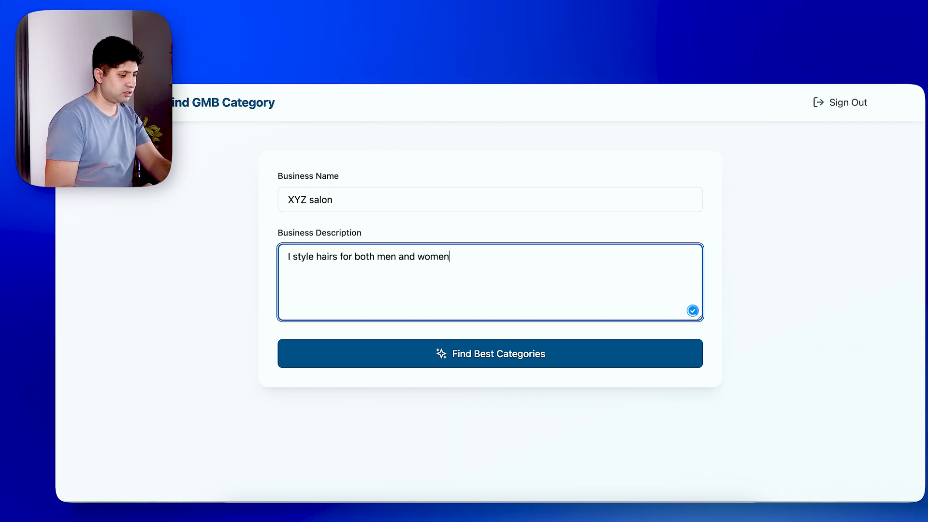
pyautogui.click(467, 353)
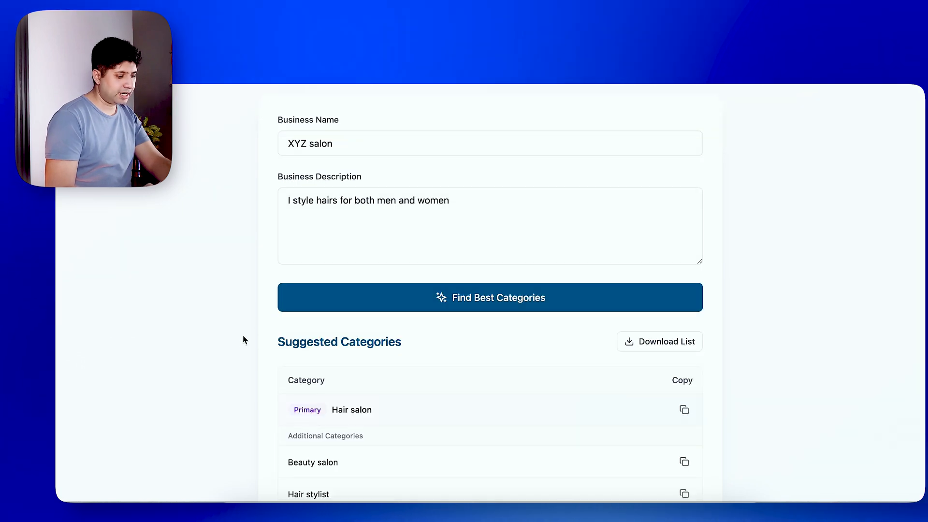
pyautogui.scroll(-4, 242, 339)
pyautogui.scroll(-2, 241, 338)
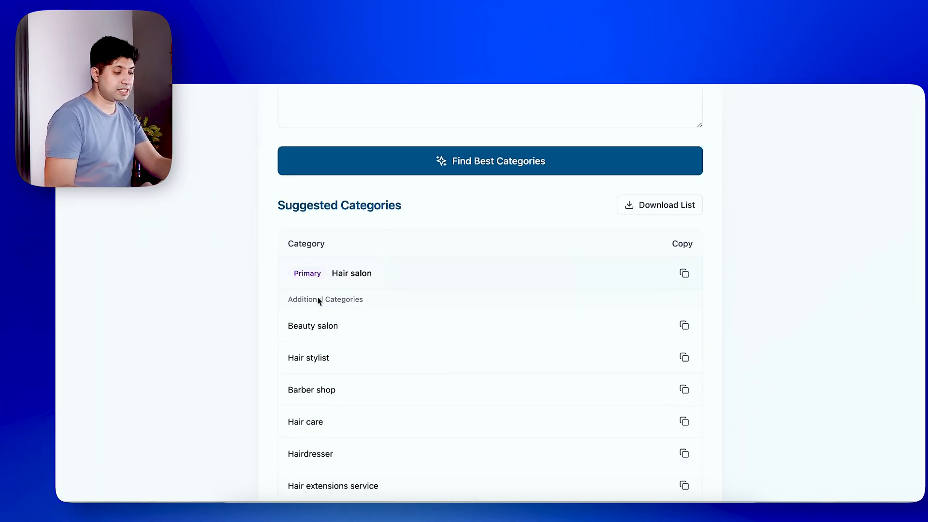
pyautogui.scroll(-2, 245, 315)
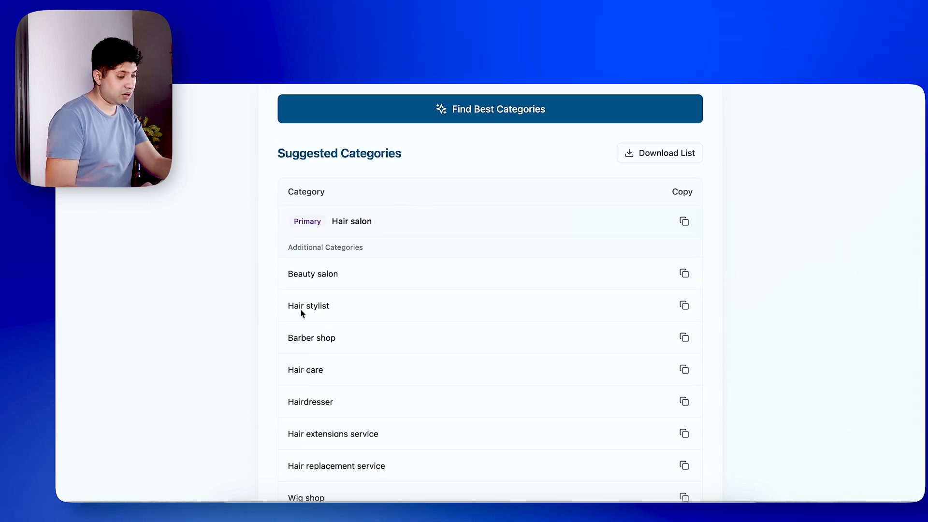
pyautogui.scroll(-2, 296, 350)
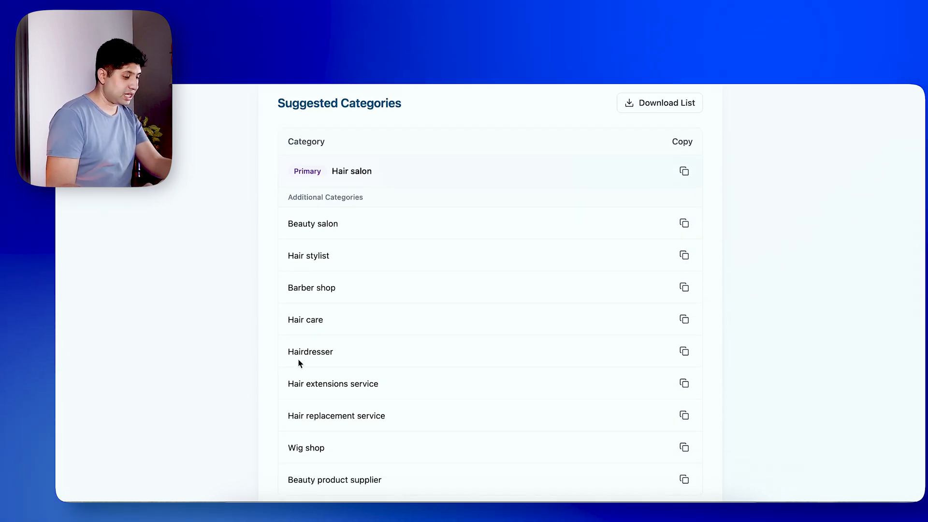
pyautogui.scroll(-1, 298, 355)
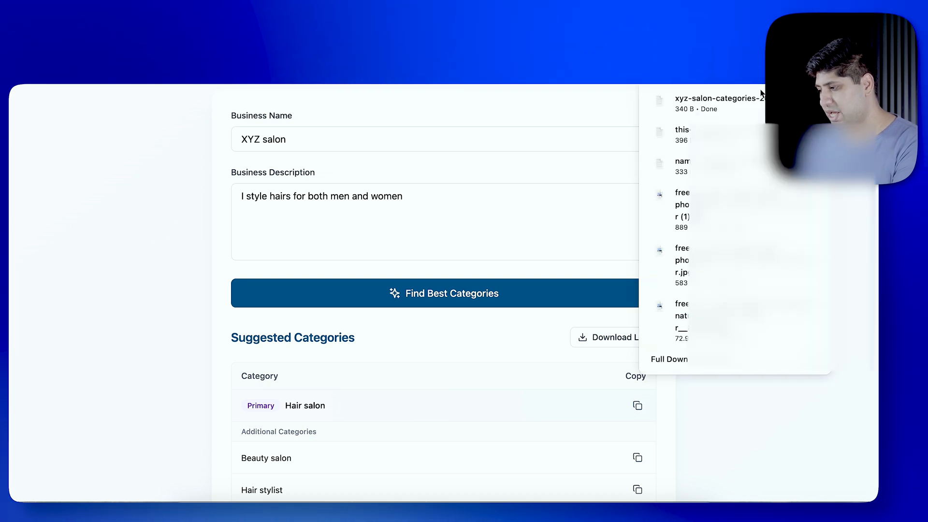
# - Open the downloaded salon categories .txt file from the browser's downloads panel
pyautogui.click(754, 95)
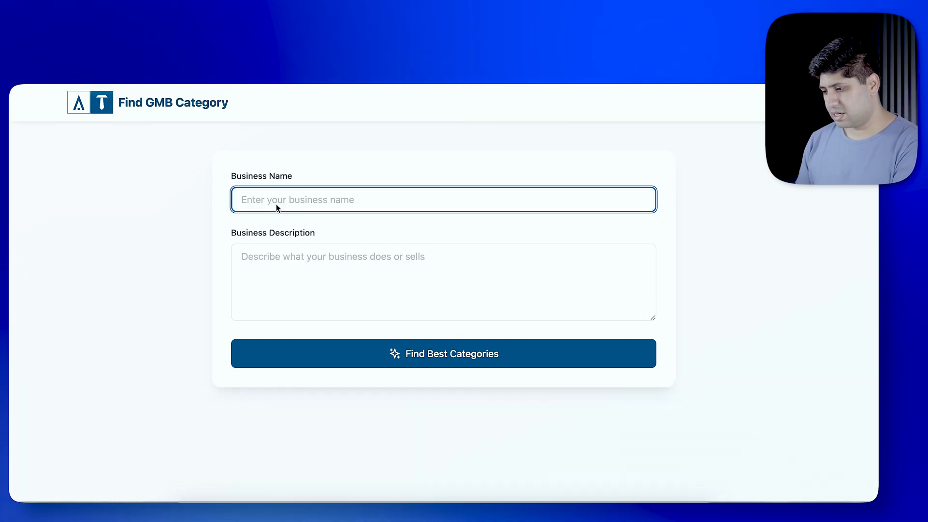
pyautogui.write('XYZ hospital')
# - Enter 'XYZ hospital' and describe it as treating patients and doing operations
pyautogui.click(302, 275)
pyautogui.write('we')
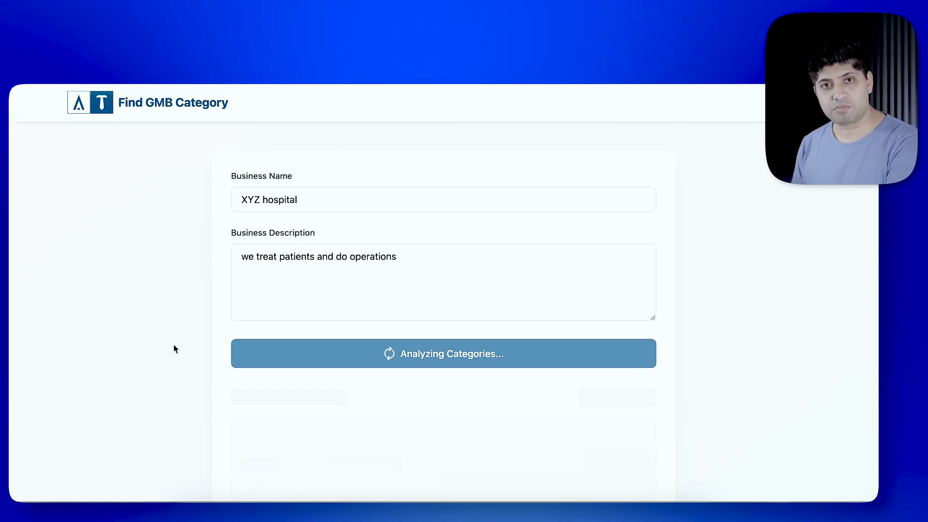
pyautogui.scroll(-2, 173, 348)
pyautogui.scroll(-1, 173, 349)
pyautogui.scroll(-1, 284, 310)
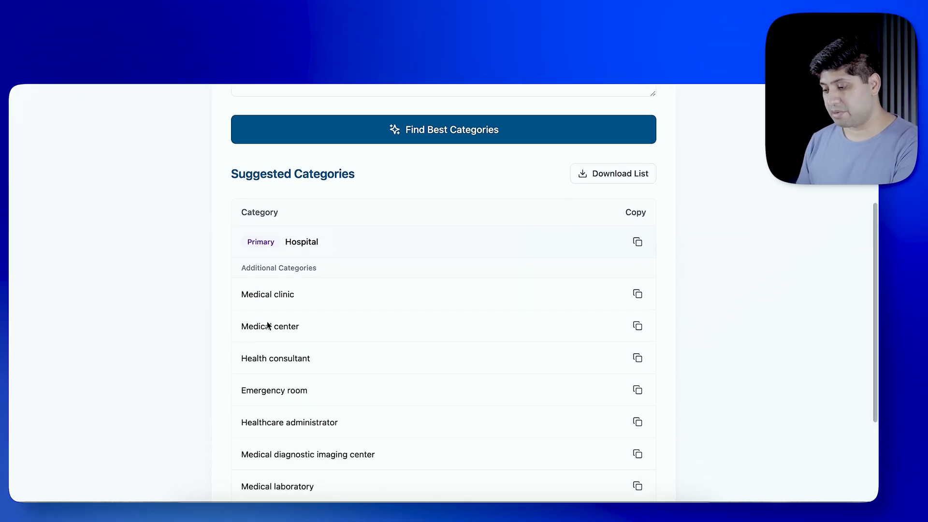
pyautogui.scroll(-1, 257, 359)
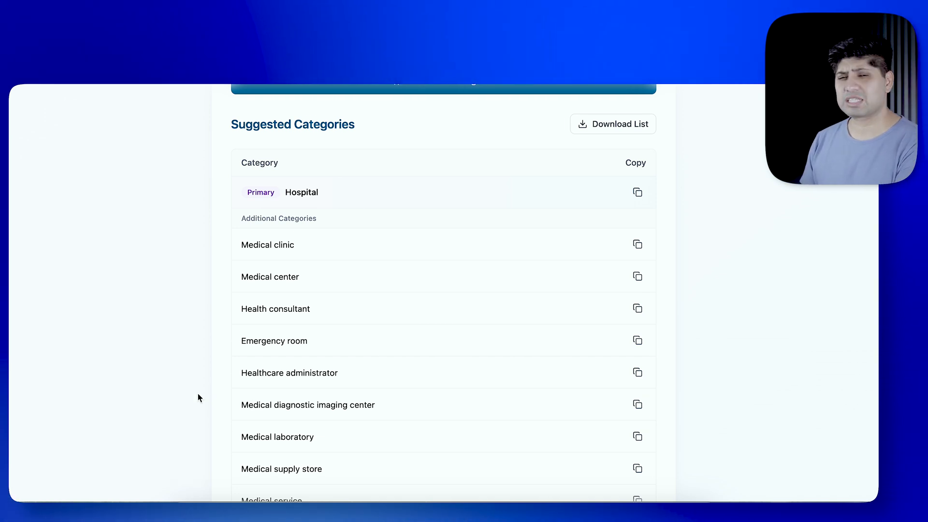
pyautogui.scroll(5, 209, 356)
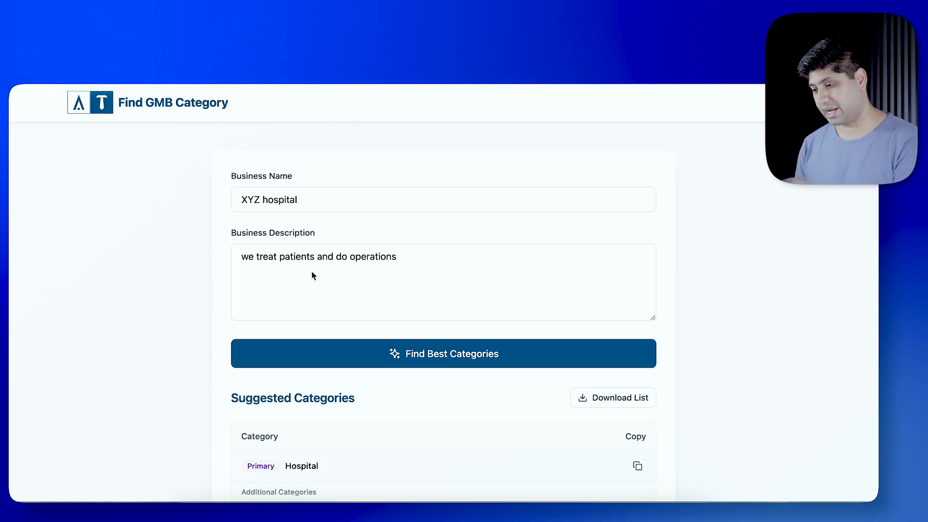
# - Replace the hospital description with cosmetic surgeries like rhinoplasty, lip filler, botox and hair replacement, then request suggestions
pyautogui.click(341, 256)
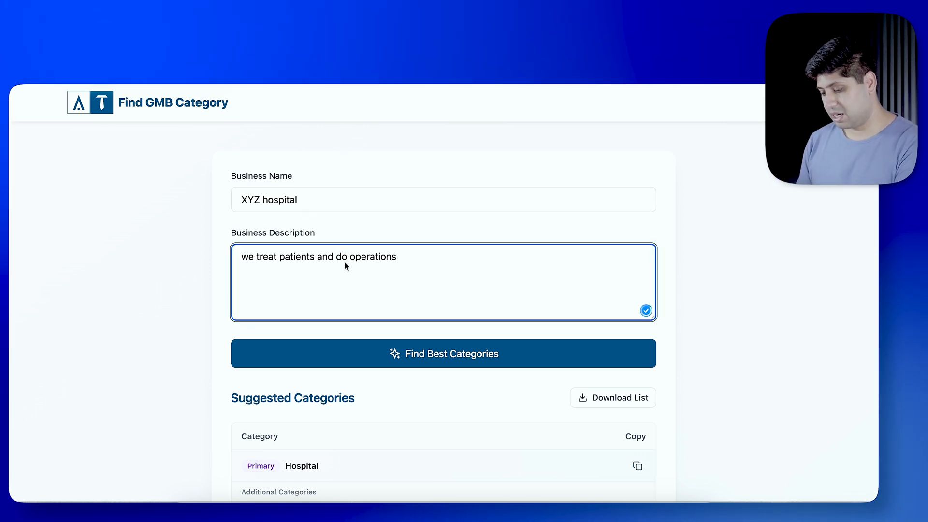
pyautogui.hotkey('ctrl', 'a')
pyautogui.press('BackSpace')
pyautogui.write('w')
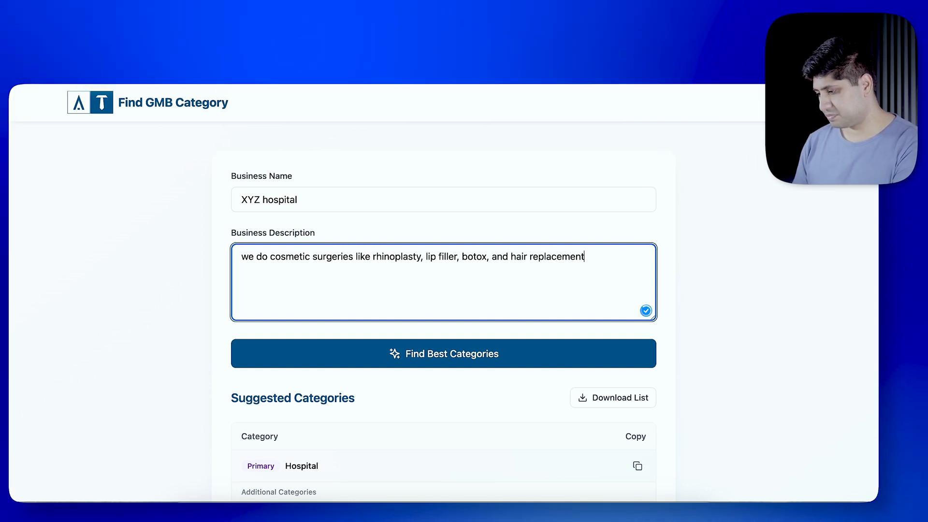
pyautogui.click(409, 353)
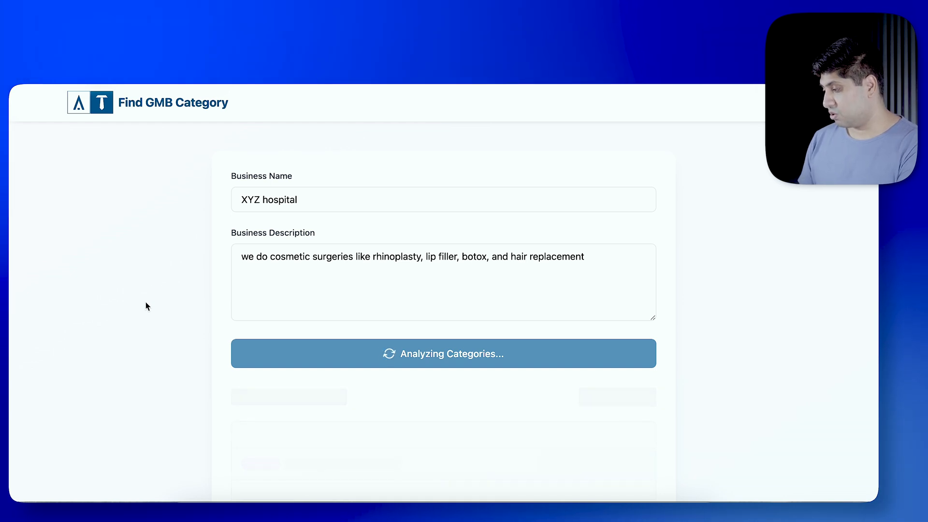
pyautogui.scroll(-5, 145, 306)
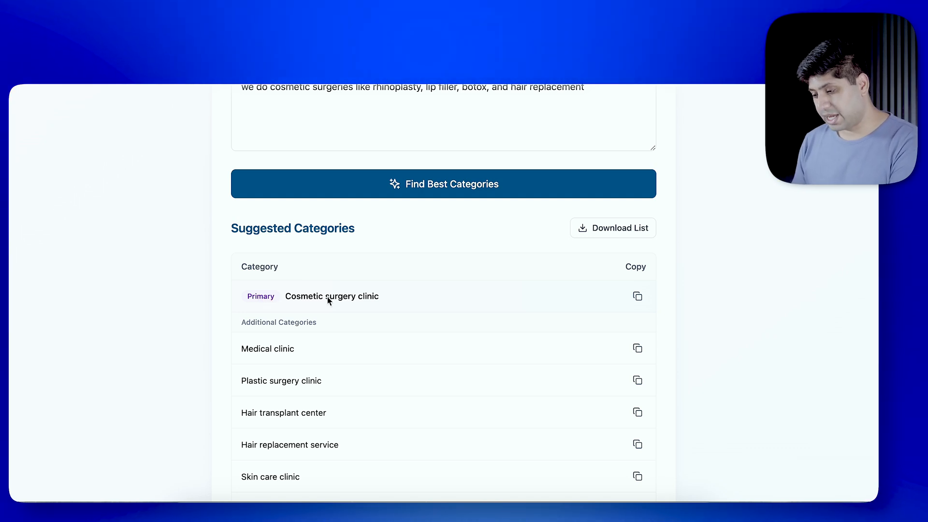
pyautogui.scroll(-1, 280, 357)
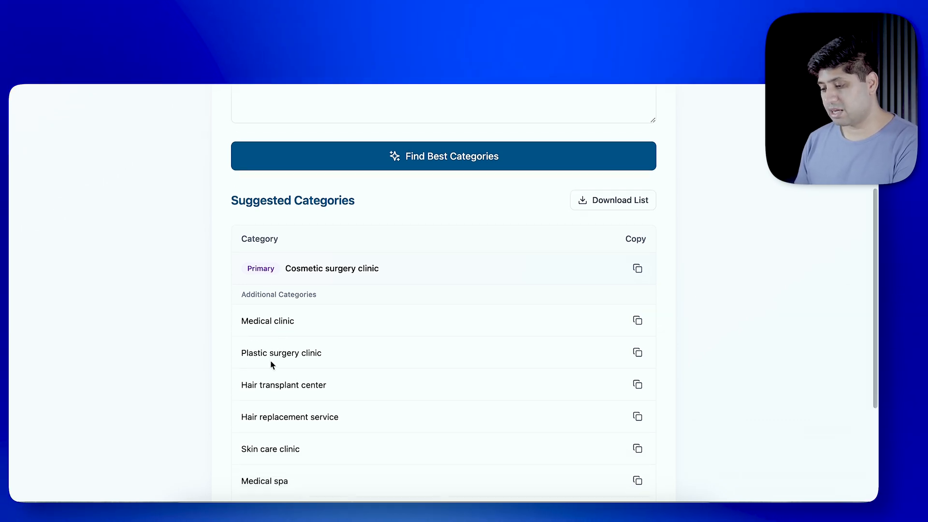
pyautogui.scroll(-2, 271, 360)
pyautogui.scroll(-2, 253, 364)
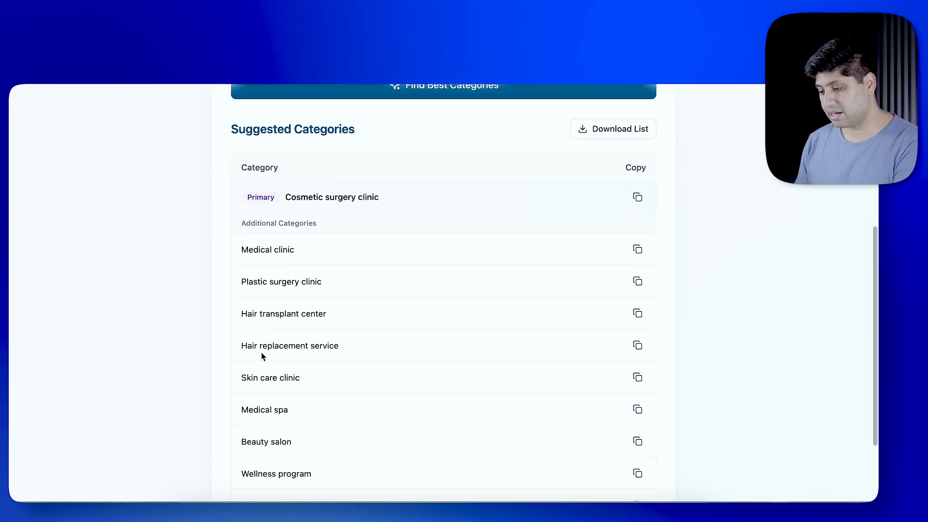
pyautogui.scroll(-1, 263, 349)
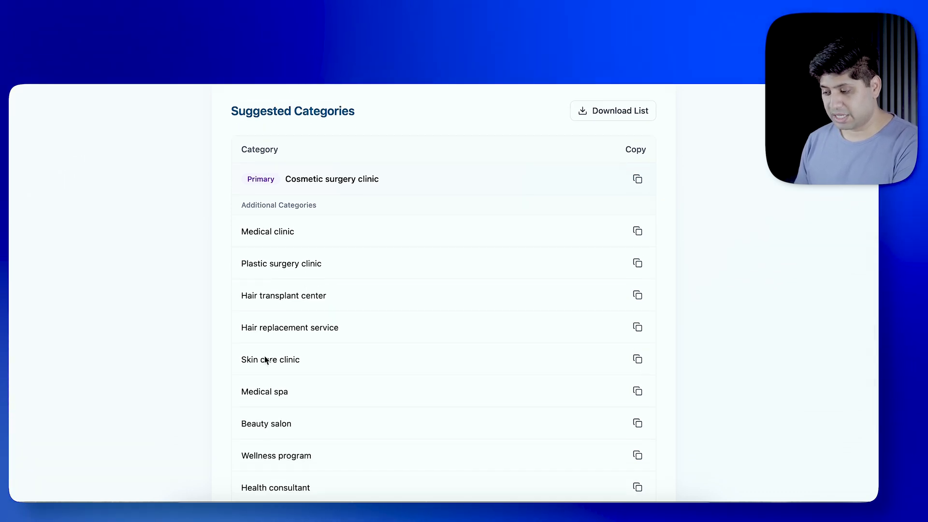
pyautogui.scroll(-2, 265, 356)
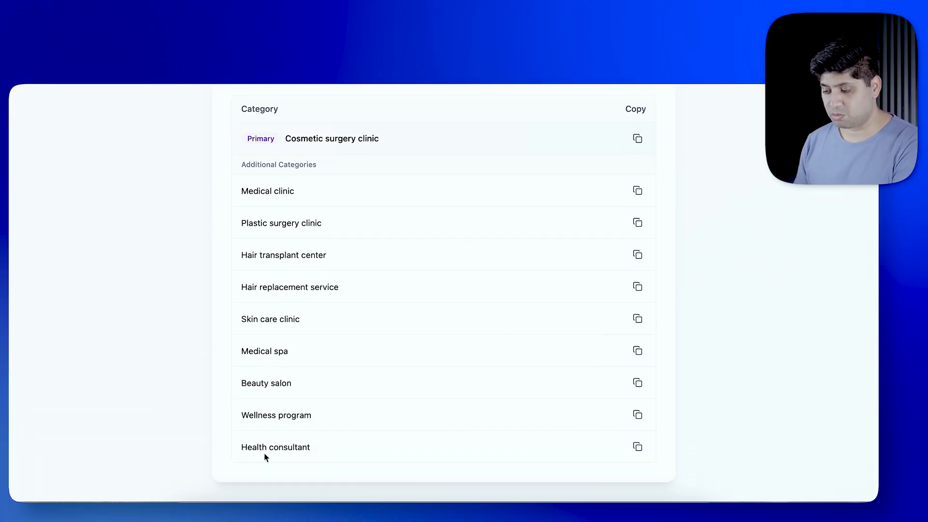
pyautogui.scroll(10, 265, 453)
pyautogui.scroll(2, 300, 288)
# - Clear the old description, rename the business to 'XYZ business' and describe it as moving stuff between homes
pyautogui.click(389, 276)
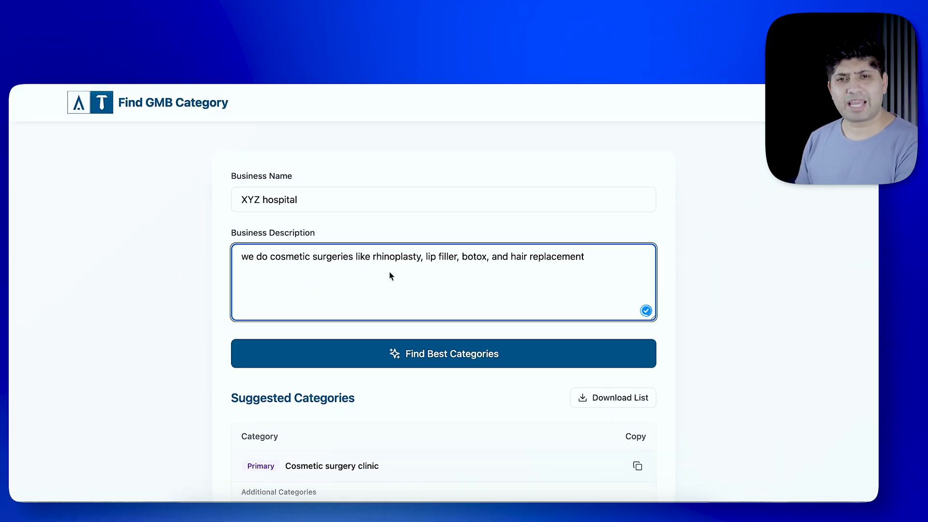
pyautogui.hotkey('ctrl', 'a')
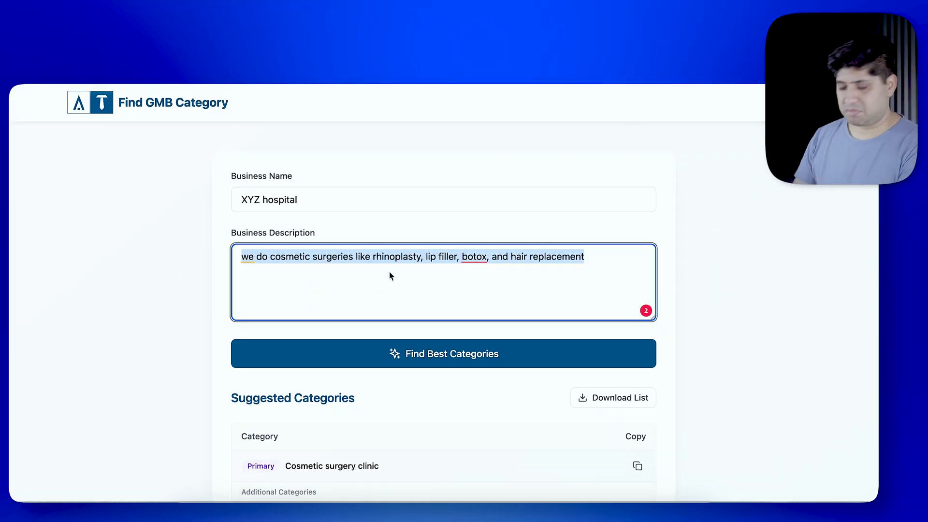
pyautogui.press('BackSpace')
pyautogui.moveTo(341, 201); pyautogui.dragTo(215, 202)
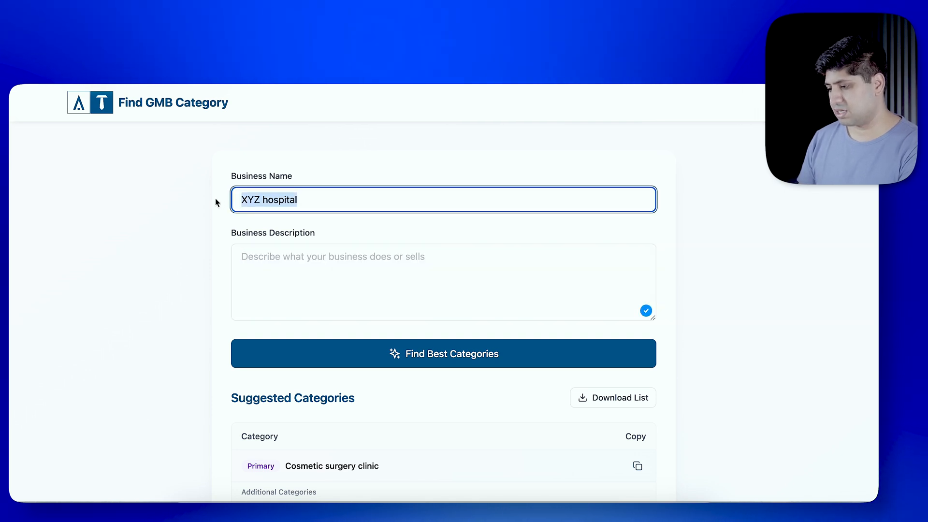
pyautogui.write('XYZ')
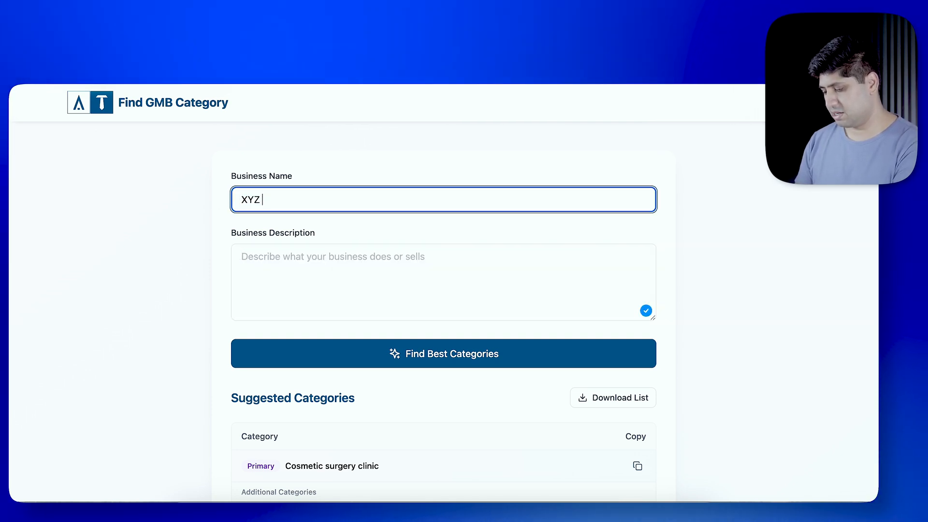
pyautogui.click(253, 262)
pyautogui.write('I move')
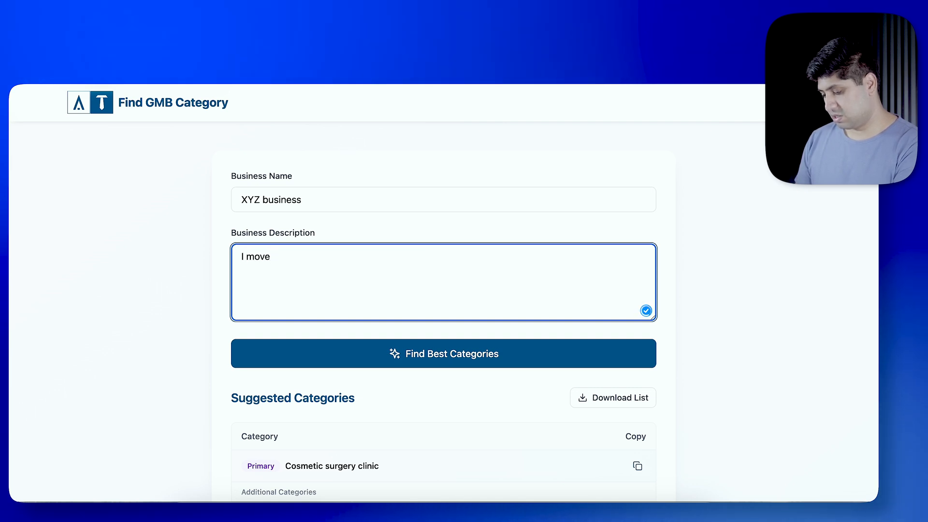
pyautogui.write(' stuff from one home to anot')
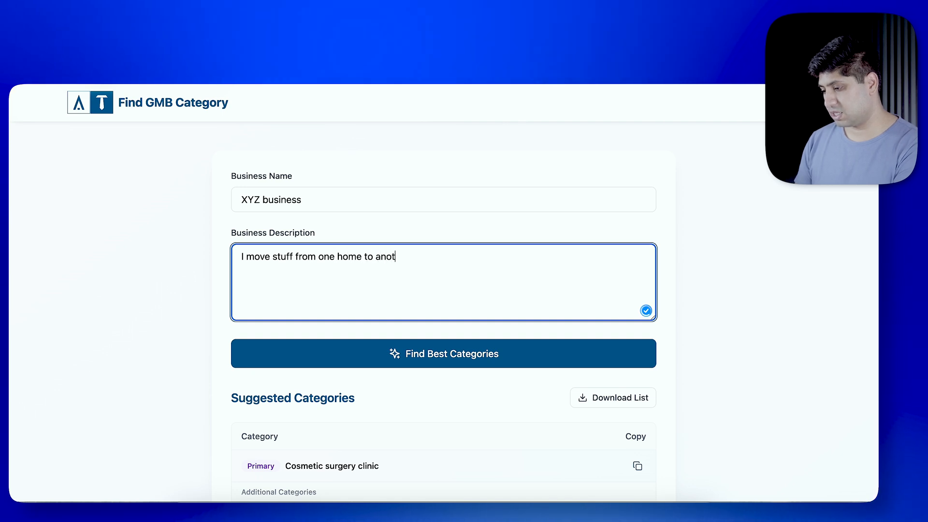
pyautogui.write('her')
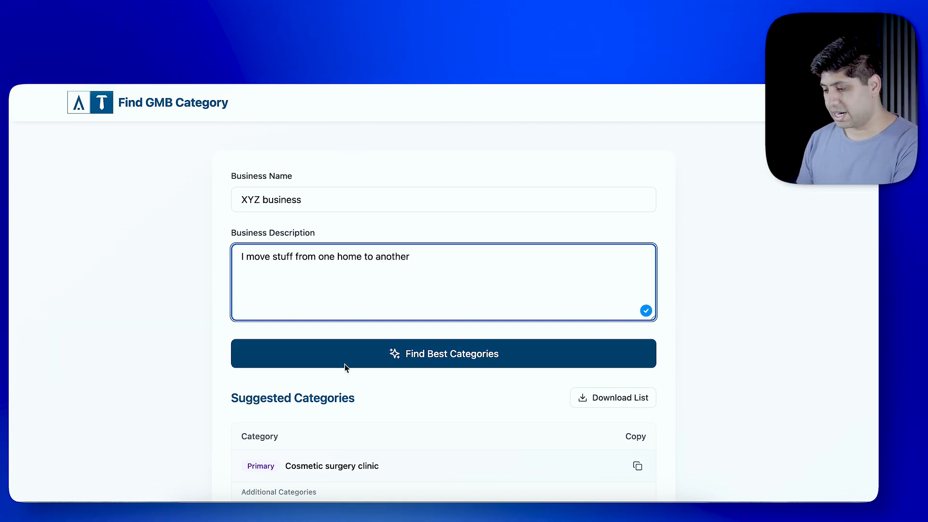
# - Request category suggestions for the moving business, yielding Moving and storage service as primary
pyautogui.click(398, 359)
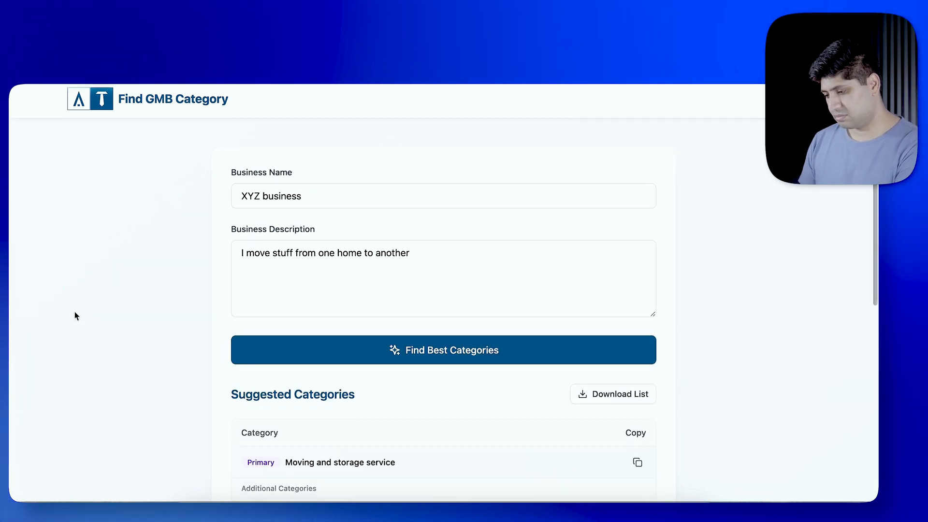
pyautogui.scroll(-2, 75, 311)
pyautogui.scroll(-2, 112, 292)
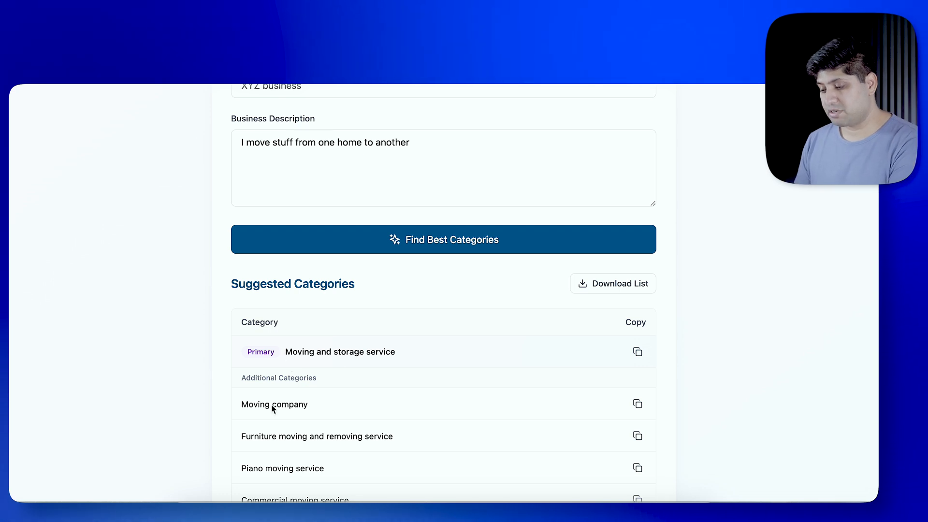
pyautogui.scroll(-2, 273, 409)
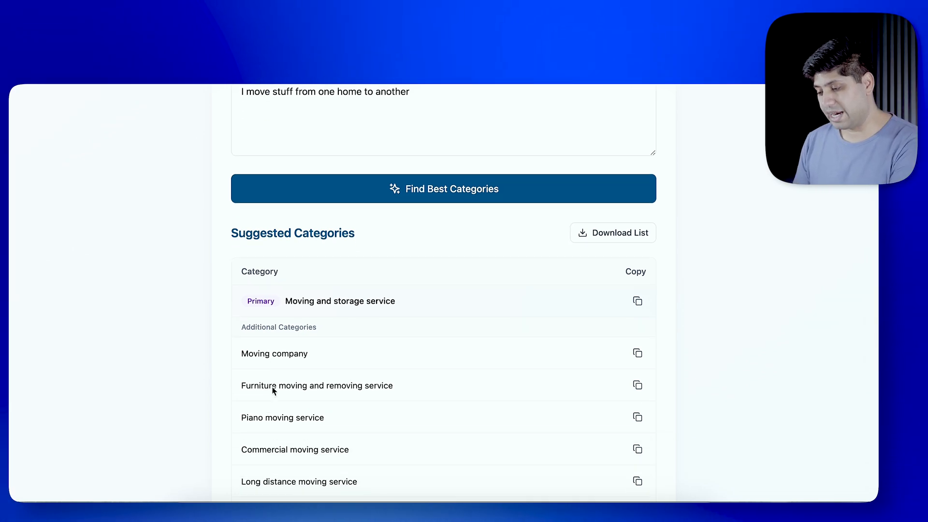
pyautogui.scroll(-2, 270, 416)
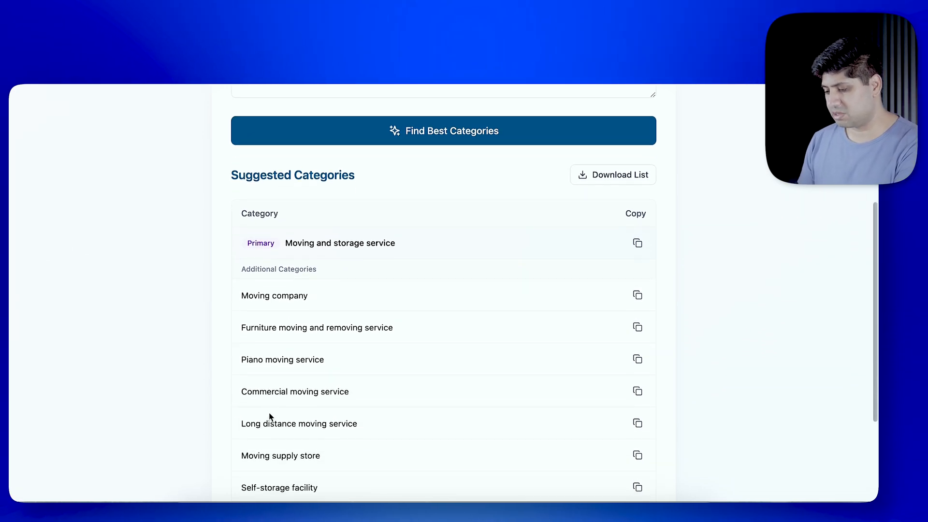